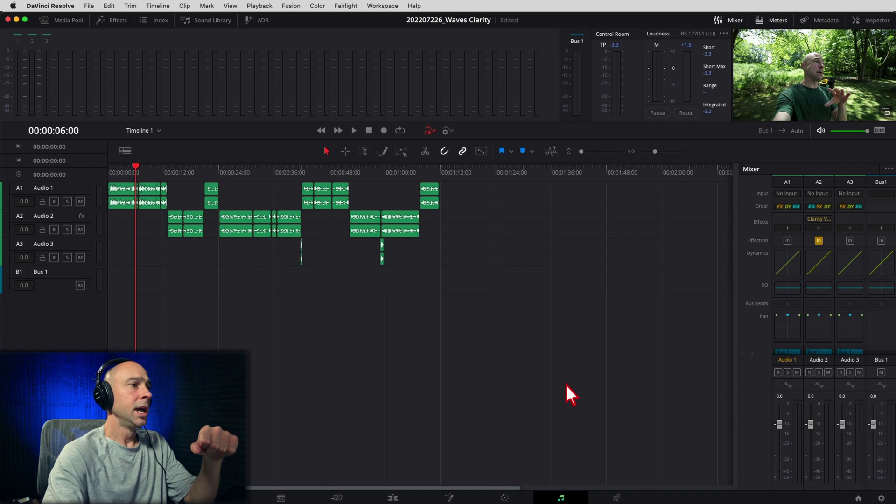
Open Audio 1's effect menu at Restoration > VST to list Clarity Vx Pro Stereo and Clarity Vx Stereo.
left_click(582, 501)
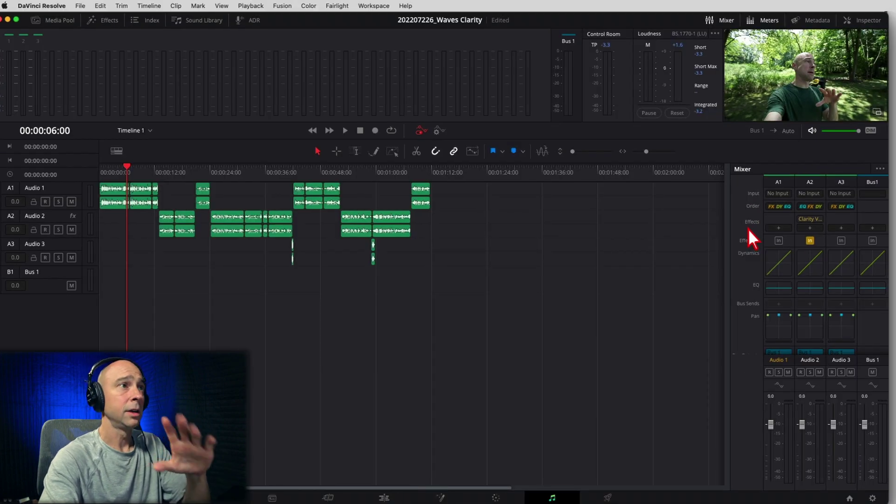
left_click(785, 169)
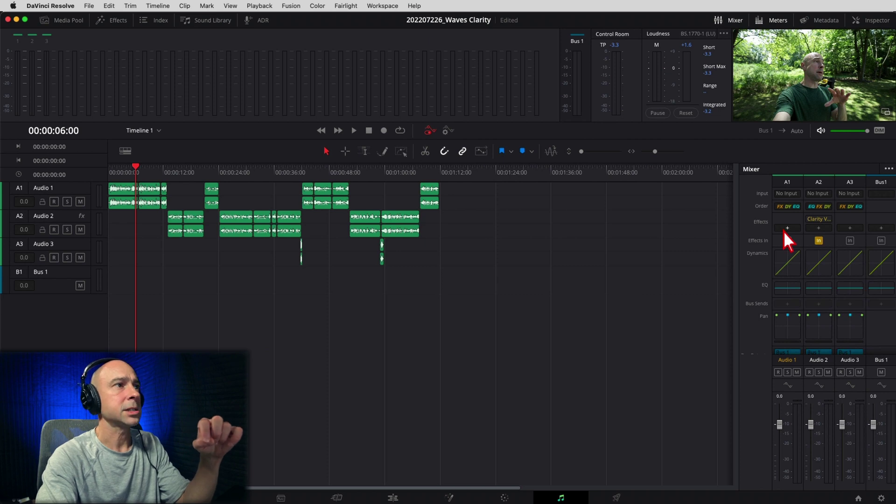
left_click(787, 229)
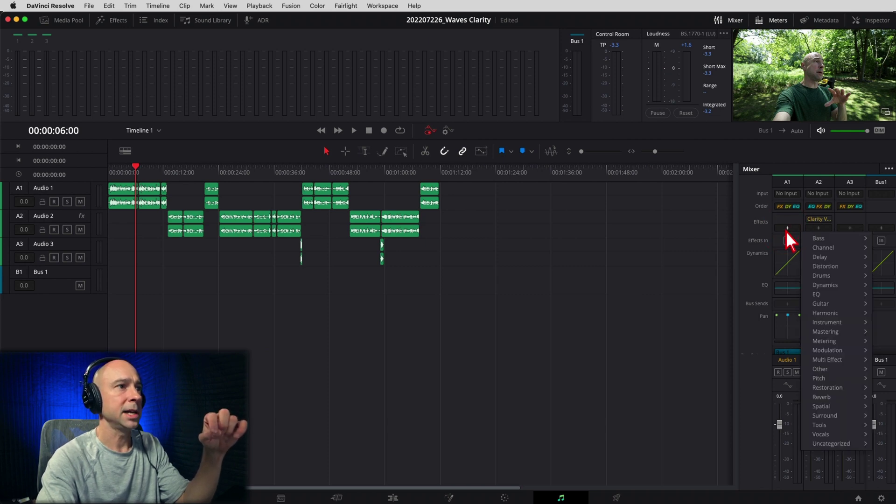
mouse_move(825, 390)
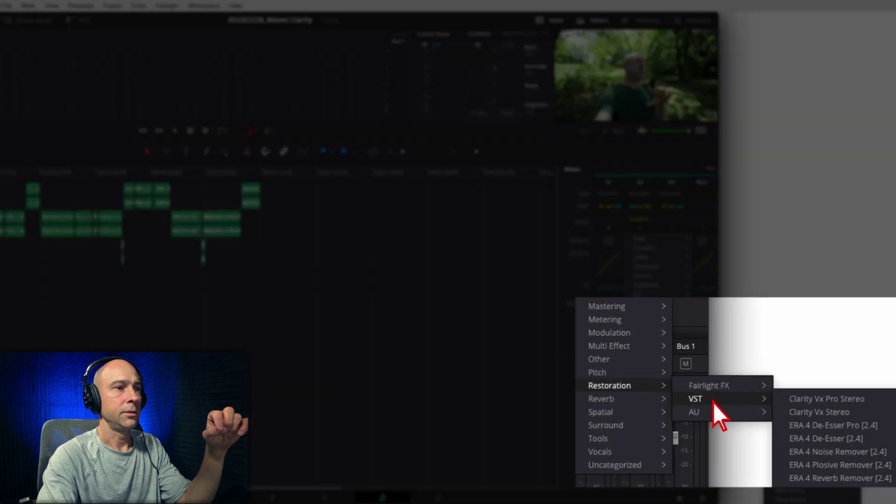
Add Clarity Vx Stereo to Audio 1, nudge ambience reduction up, and choose the Broad 2 neural network.
left_click(867, 415)
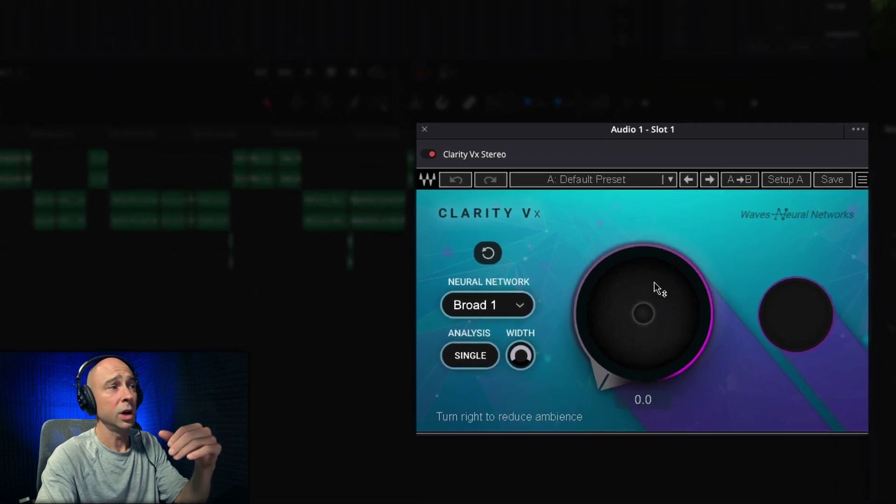
mouse_move(645, 312)
left_mouse_down()
mouse_move(645, 186)
mouse_move(645, 315)
left_mouse_up()
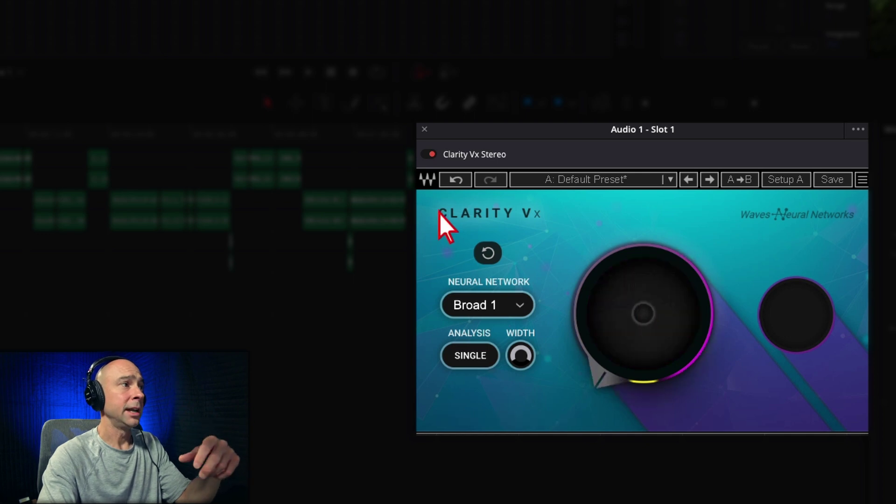
left_click(462, 307)
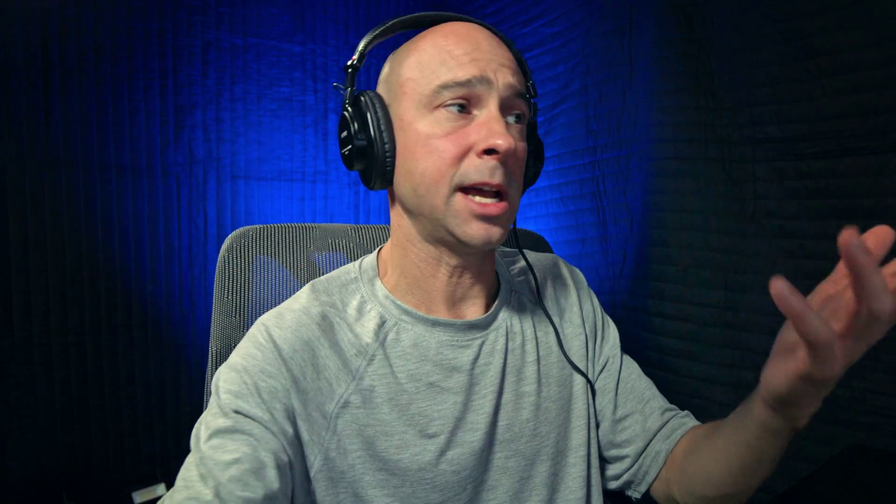
Switch Analysis to Double and back to Single, then bring up the preset list.
left_click(465, 360)
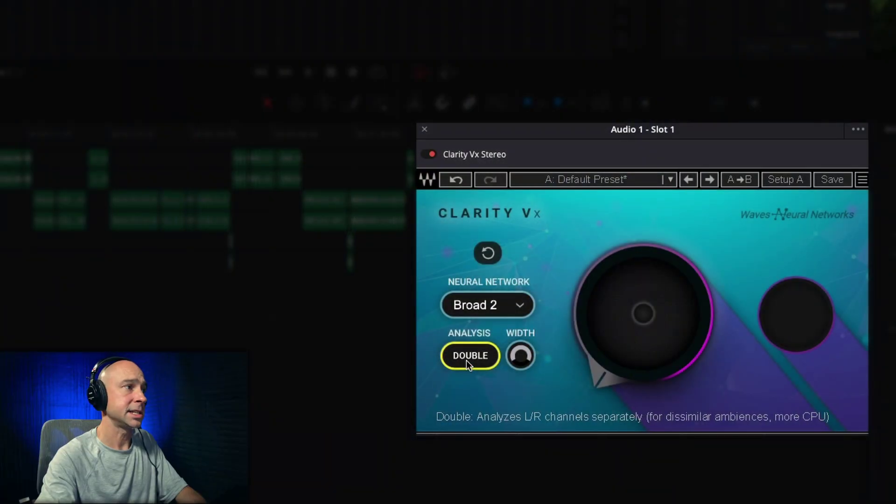
left_click(467, 360)
left_click(469, 369)
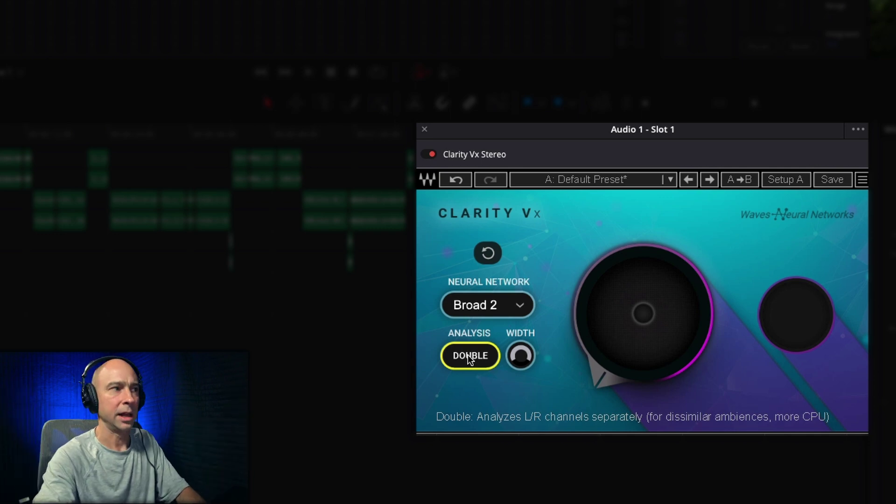
left_click(468, 355)
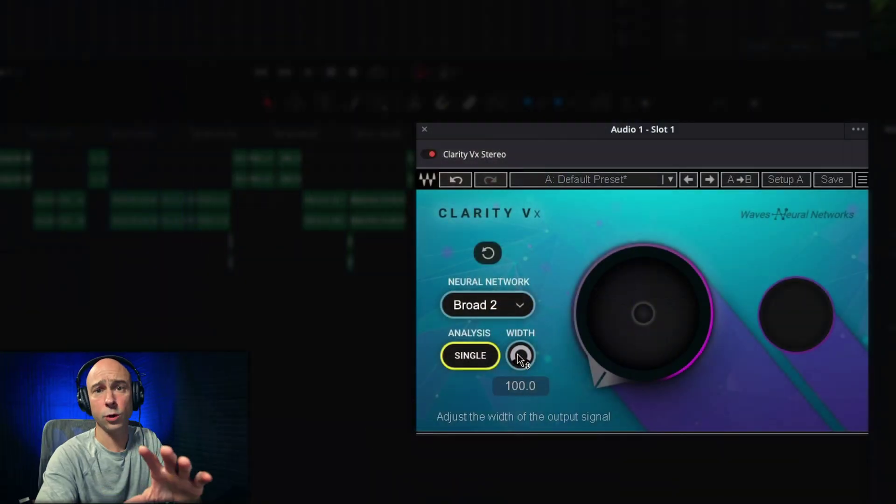
left_click(669, 180)
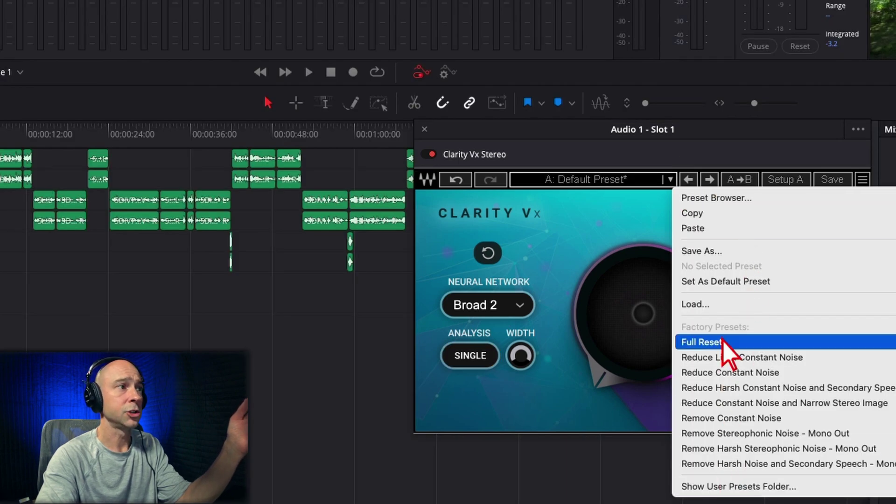
Dismiss the preset list, start playback, and raise Clarity Vx ambience reduction to about 97 on Broad 1.
left_click(564, 180)
mouse_move(636, 340)
mouse_move(636, 340)
left_mouse_down()
mouse_move(637, 303)
mouse_move(636, 343)
left_mouse_up()
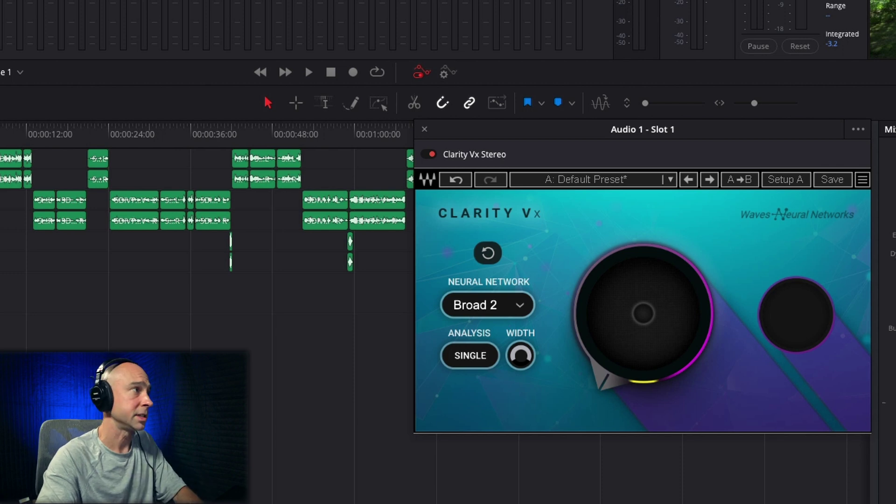
key("space")
scroll(488, 304, "up", 1)
left_click_drag(651, 331, 626, 364)
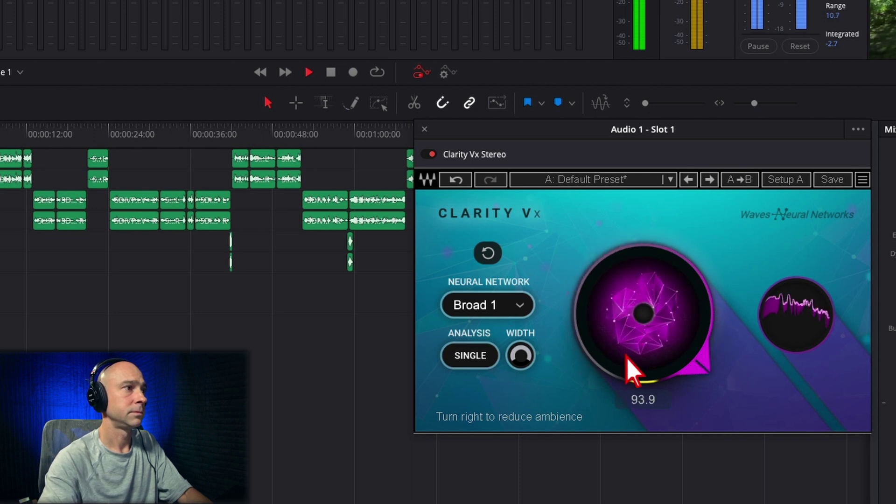
left_click_drag(636, 327, 653, 379)
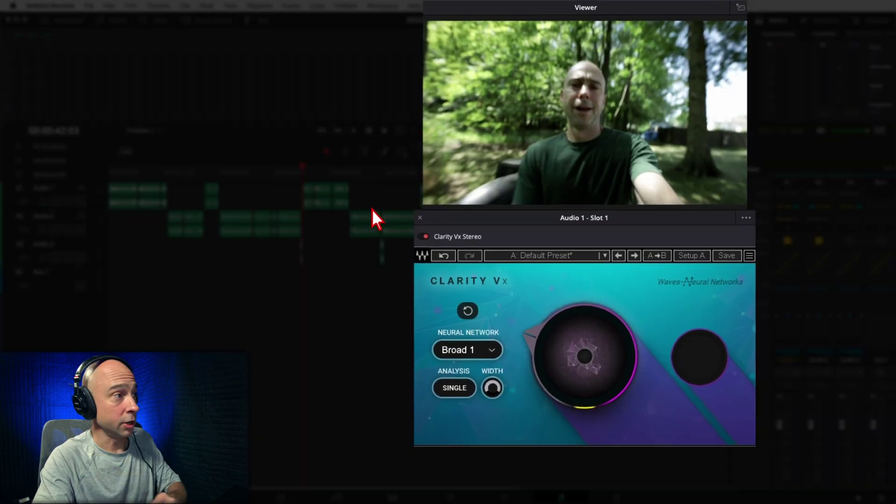
During playback, compare ambience reduction at 0 and at 100, then settle it at 66.3.
left_click_drag(575, 375, 585, 299)
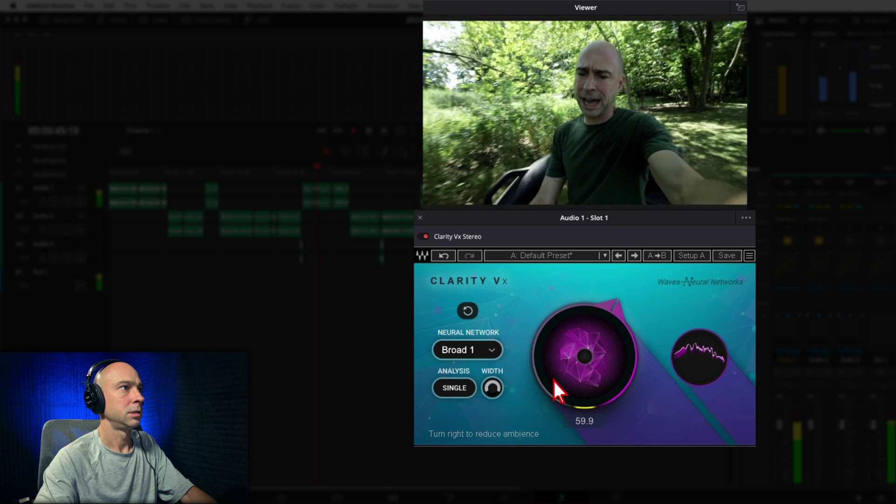
left_click_drag(585, 357, 584, 323)
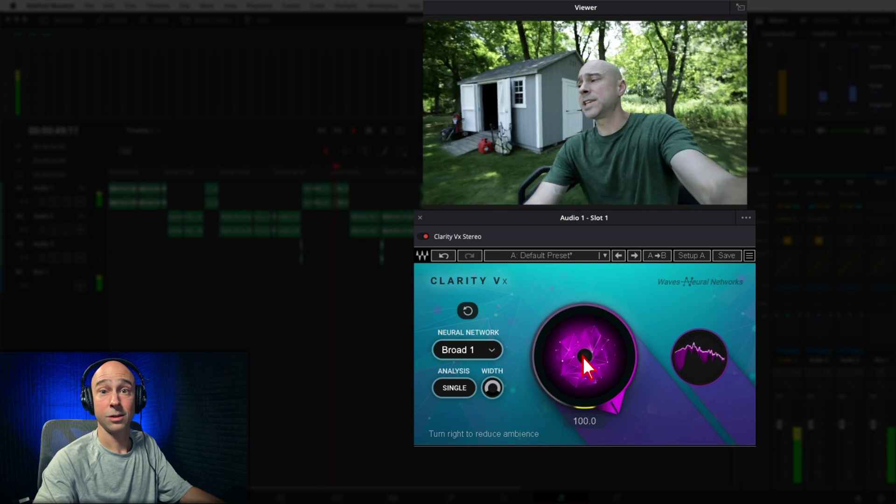
mouse_move(582, 353)
left_mouse_down()
mouse_move(583, 367)
mouse_move(583, 351)
left_mouse_up()
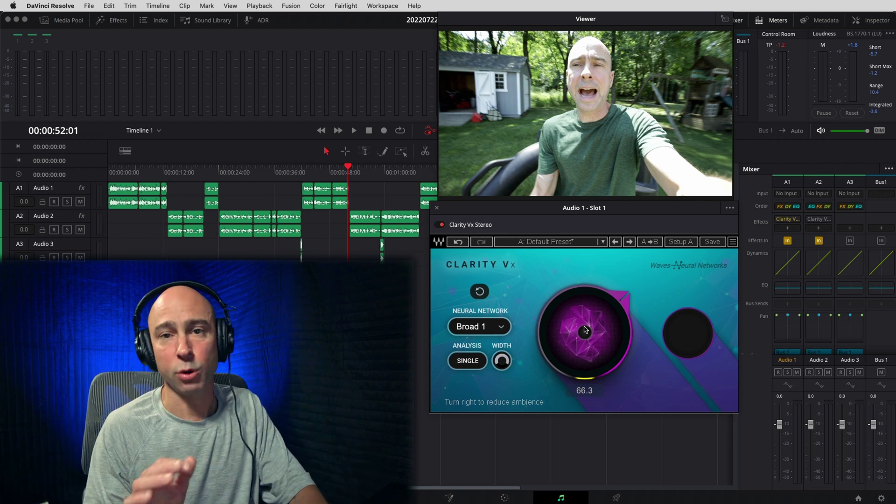
Delete Clarity Vx from Audio 1's slot and add Clarity Vx Pro Stereo from Restoration > VST.
left_click(797, 223)
left_click(808, 232)
left_click(788, 229)
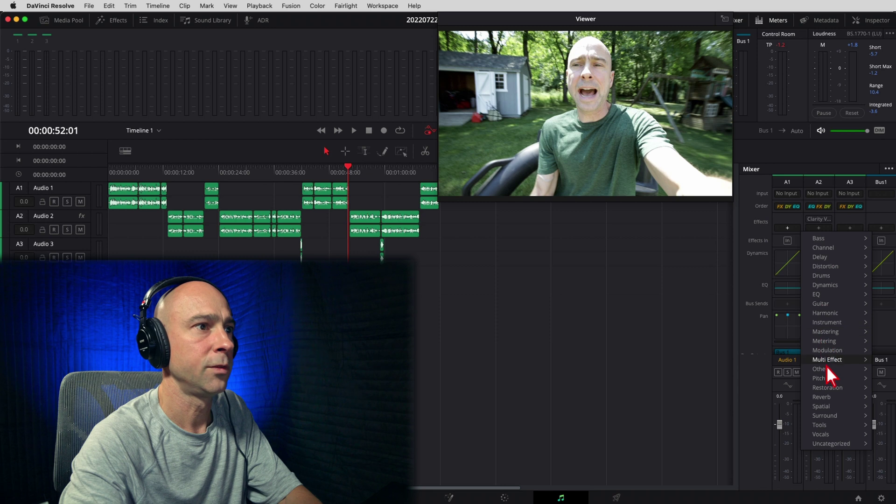
mouse_move(829, 388)
mouse_move(889, 396)
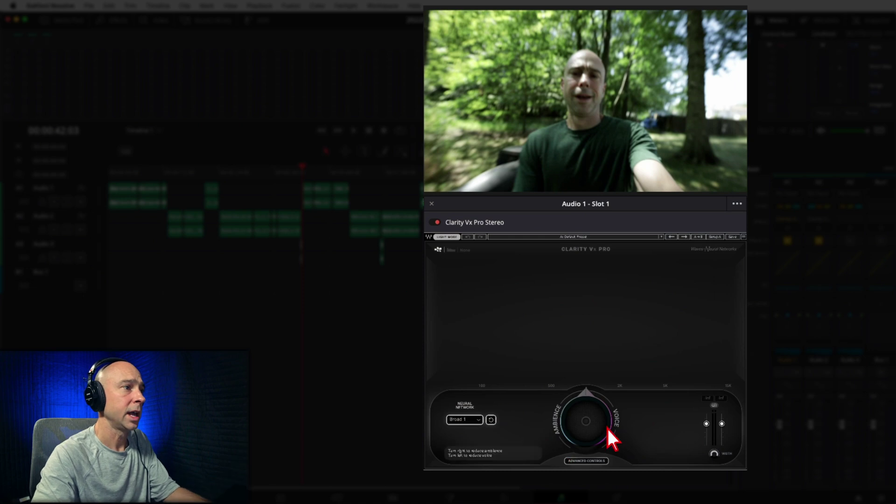
Sweep Clarity Vx Pro's reduction toward Voice, enter 0, then raise ambience reduction to about 63.
left_click_drag(588, 430, 589, 397)
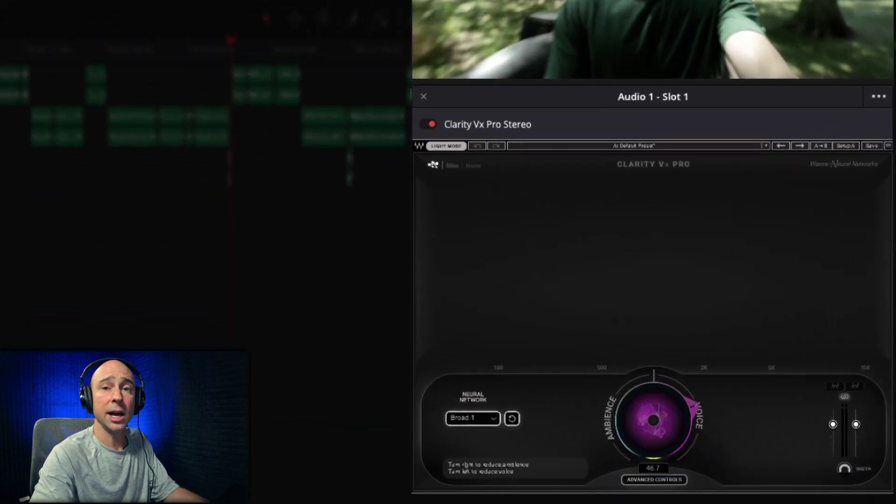
left_click_drag(653, 420, 653, 383)
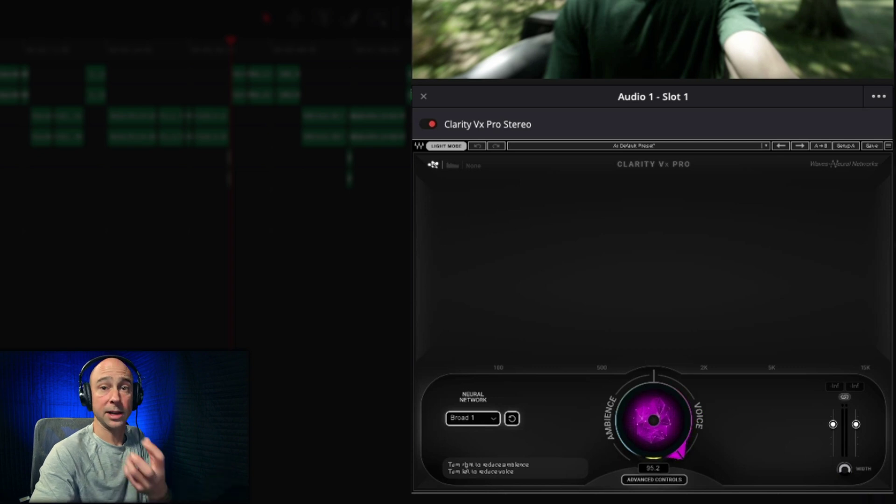
left_click_drag(653, 383, 655, 422)
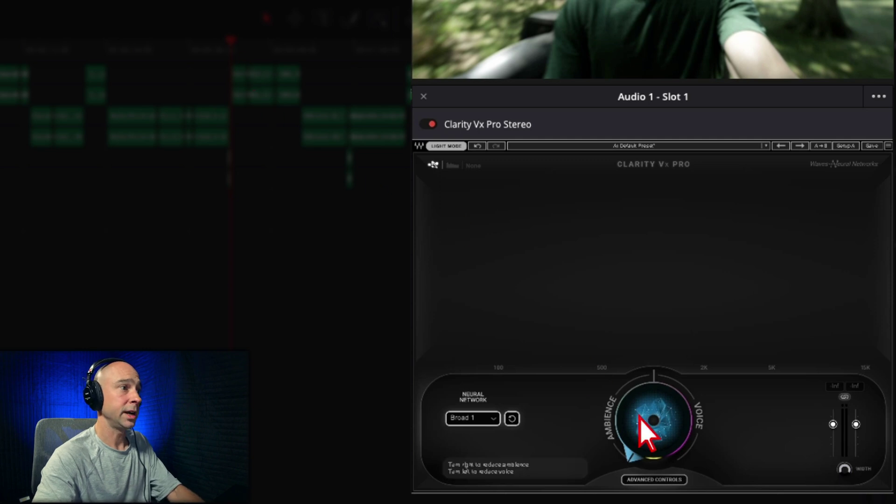
left_click(653, 468)
type("0")
key("Return")
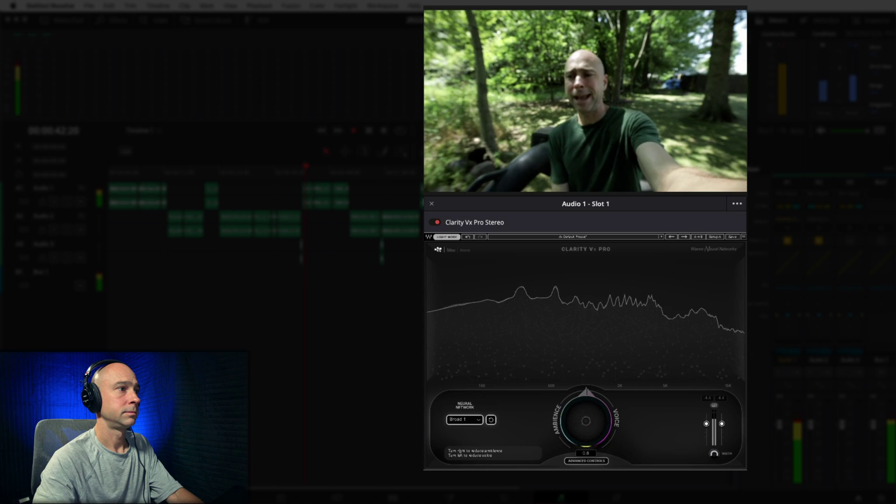
left_click_drag(585, 441, 589, 410)
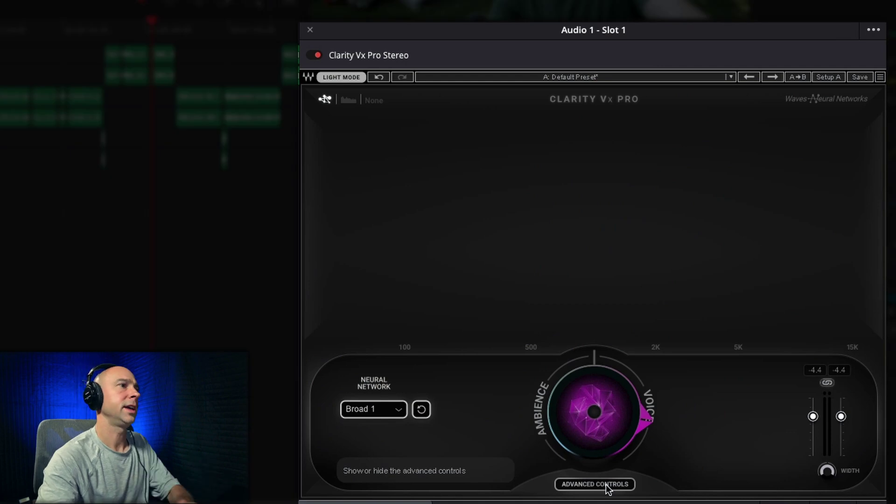
Show Clarity Vx Pro's advanced controls, keep the Broad 1 neural network, and leave Analysis on Single.
left_click(596, 484)
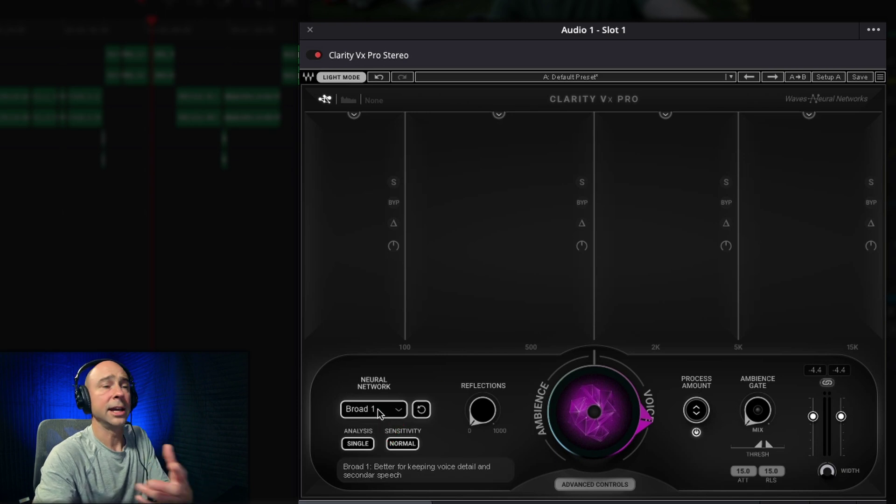
left_click(400, 413)
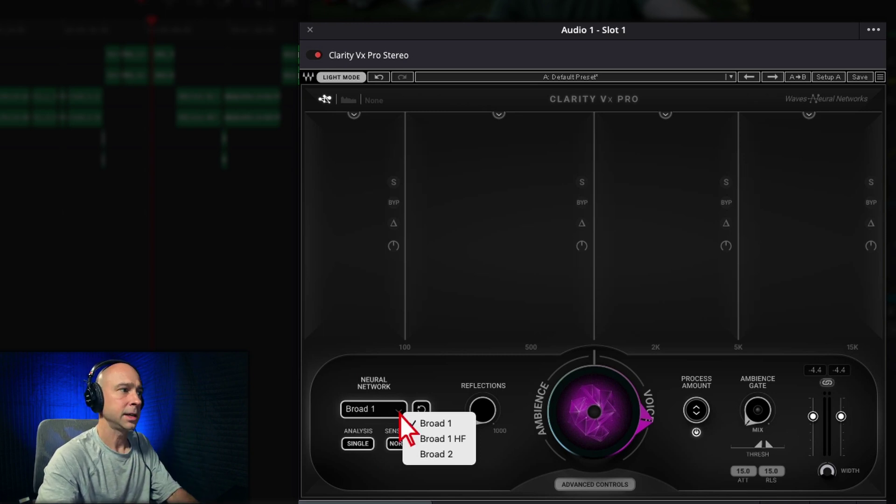
left_click(401, 417)
left_click(356, 445)
left_click(355, 444)
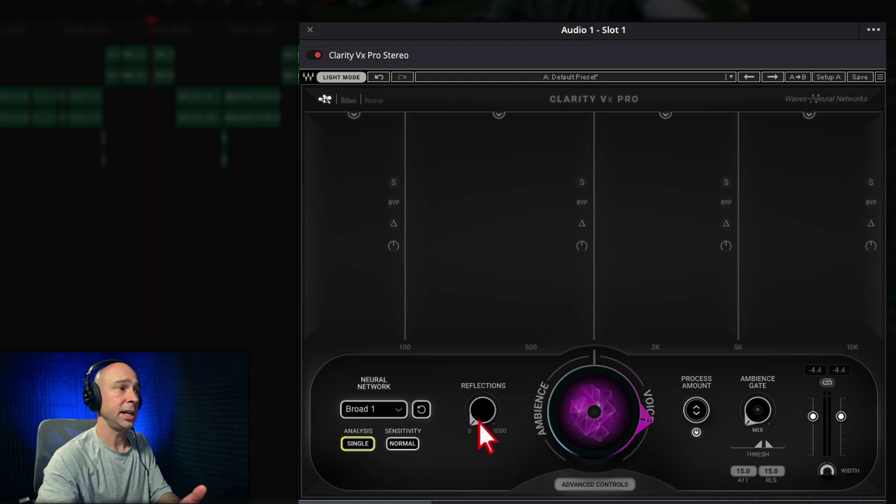
Adjust the shared Process Amount across all four frequency bands.
mouse_move(480, 411)
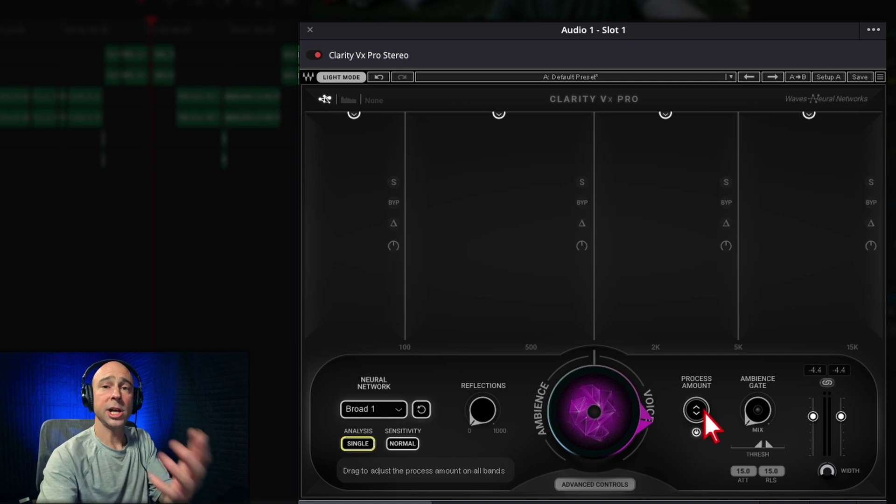
mouse_move(703, 412)
left_mouse_down()
mouse_move(703, 450)
mouse_move(704, 406)
left_mouse_up()
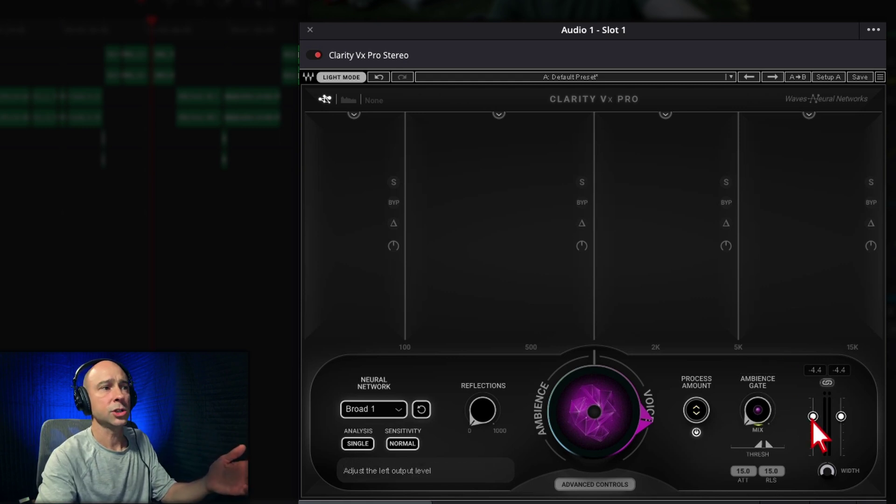
mouse_move(820, 427)
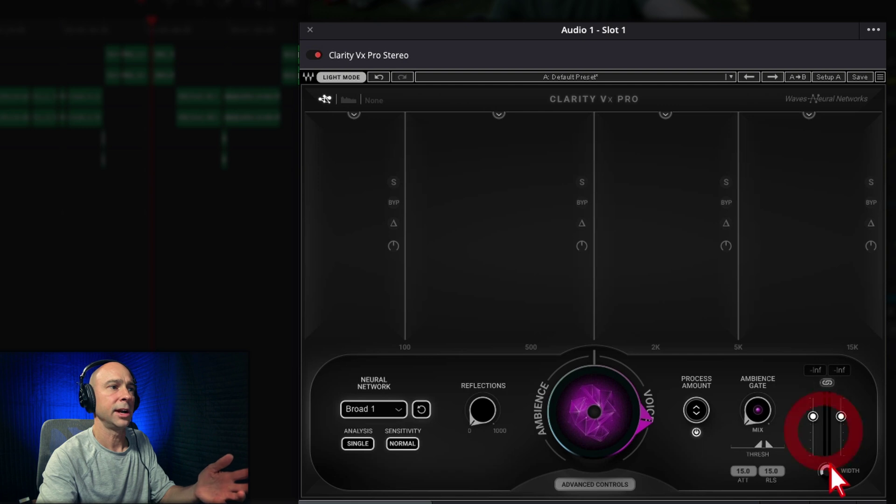
mouse_move(828, 471)
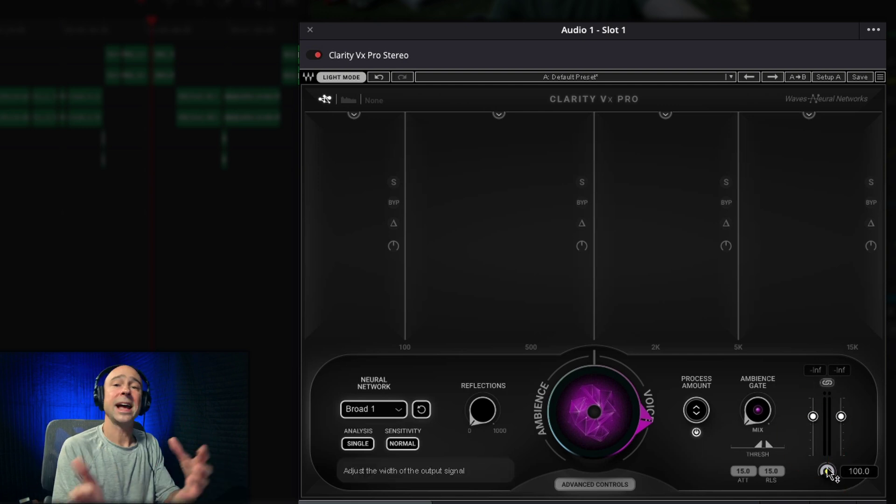